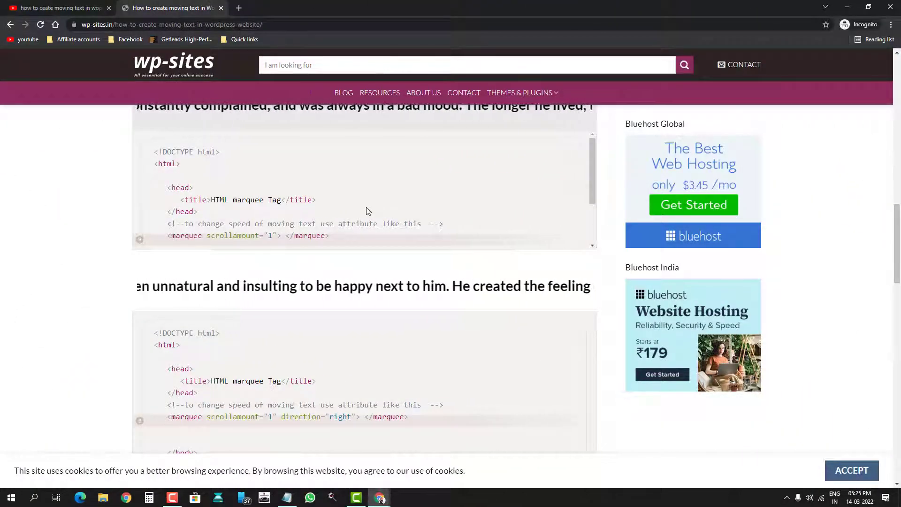
Examine the article's marquee code samples and moving-text demos for scroll speed and the right, up and down directions
{"action": "scroll", "coordinate": [336, 200], "scroll_direction": "down", "scroll_amount": 2}
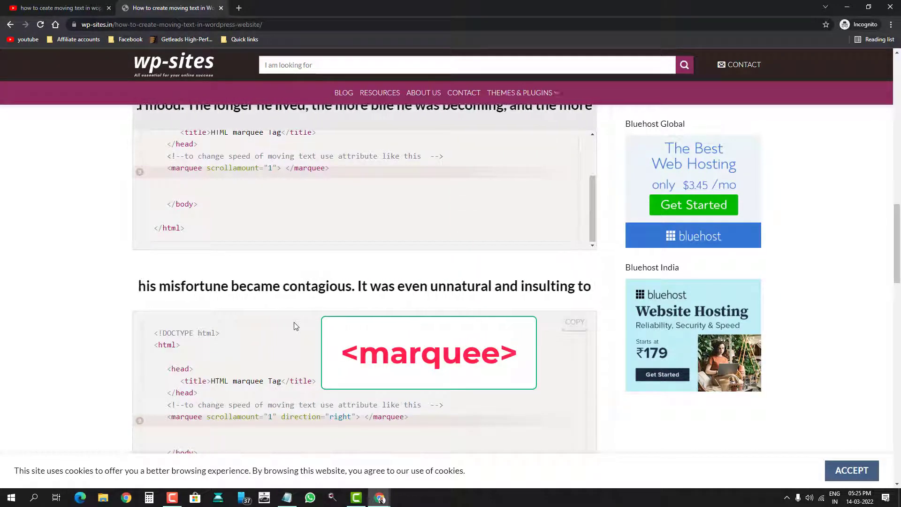
{"action": "scroll", "coordinate": [296, 324], "scroll_direction": "down", "scroll_amount": 2}
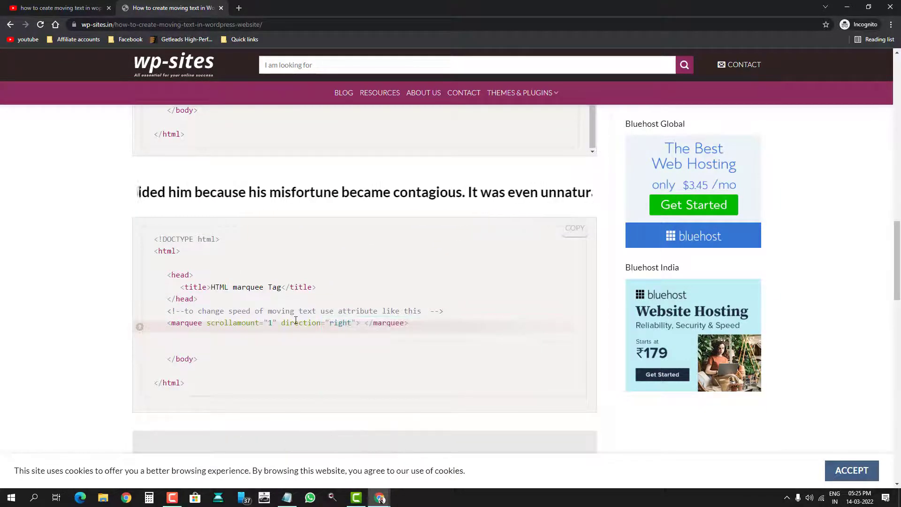
{"action": "scroll", "coordinate": [296, 303], "scroll_direction": "up", "scroll_amount": 2}
{"action": "scroll", "coordinate": [296, 301], "scroll_direction": "up", "scroll_amount": 5}
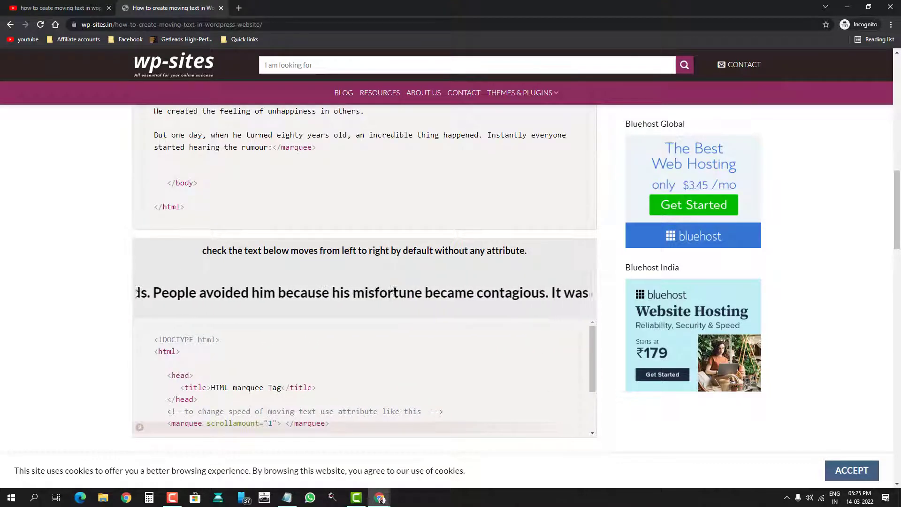
{"action": "scroll", "coordinate": [278, 333], "scroll_direction": "down", "scroll_amount": 3}
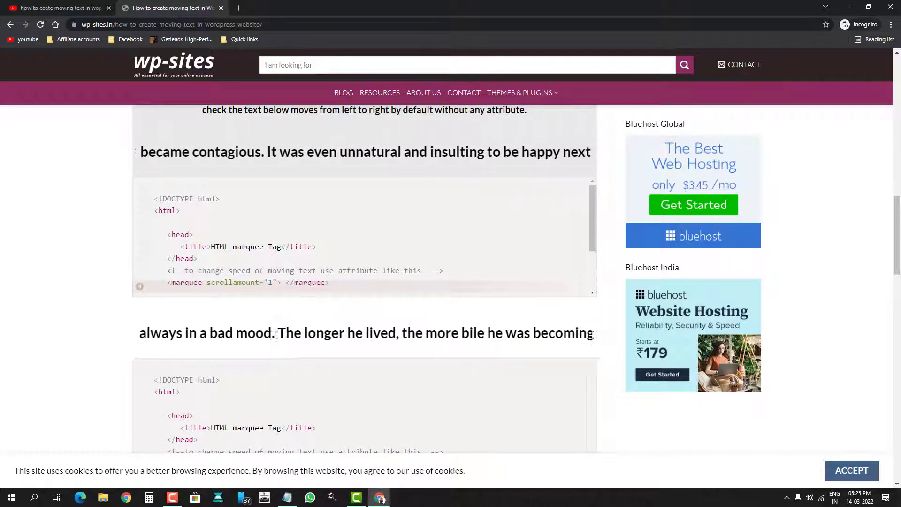
{"action": "scroll", "coordinate": [275, 339], "scroll_direction": "down", "scroll_amount": 7}
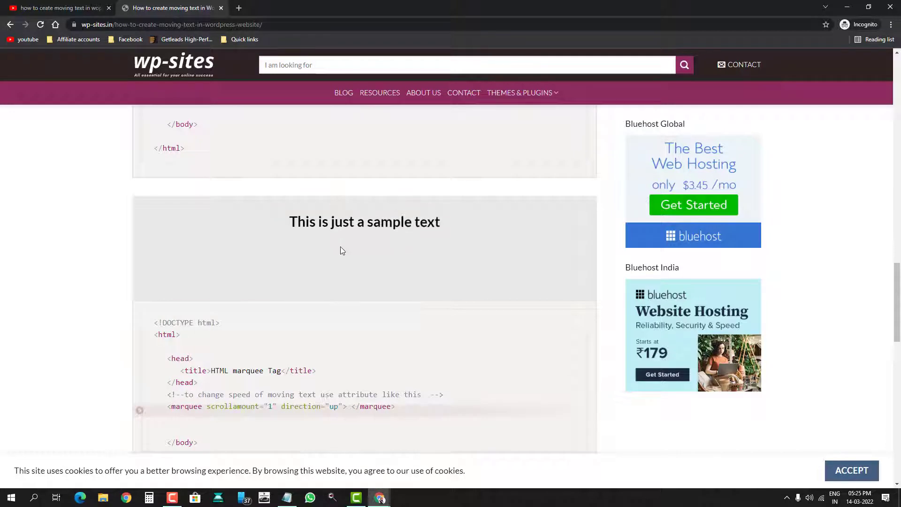
{"action": "scroll", "coordinate": [342, 284], "scroll_direction": "down", "scroll_amount": 4}
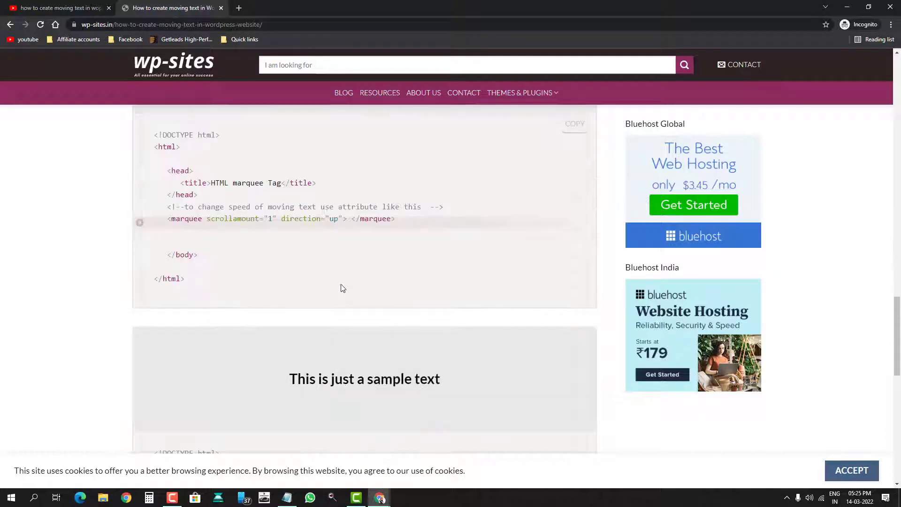
{"action": "scroll", "coordinate": [345, 305], "scroll_direction": "down", "scroll_amount": 3}
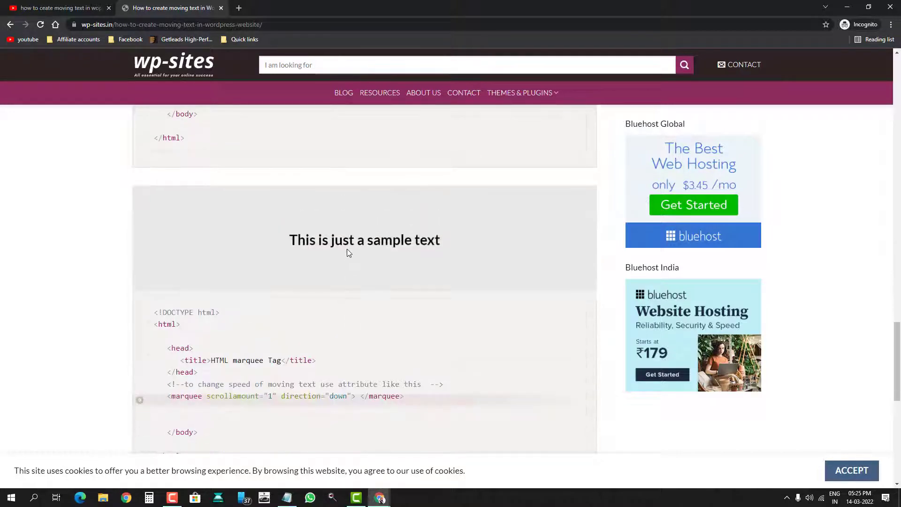
{"action": "scroll", "coordinate": [347, 252], "scroll_direction": "down", "scroll_amount": 4}
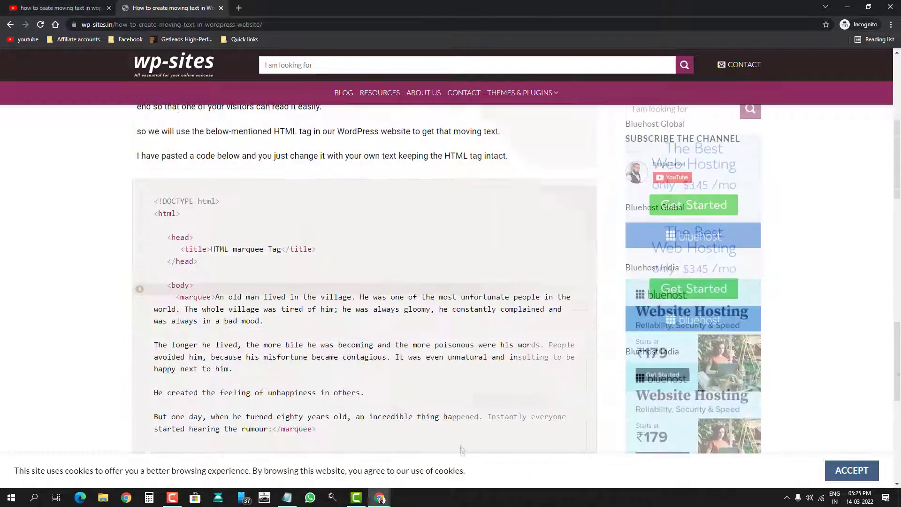
{"action": "scroll", "coordinate": [383, 329], "scroll_direction": "up", "scroll_amount": 4}
{"action": "scroll", "coordinate": [384, 330], "scroll_direction": "down", "scroll_amount": 8}
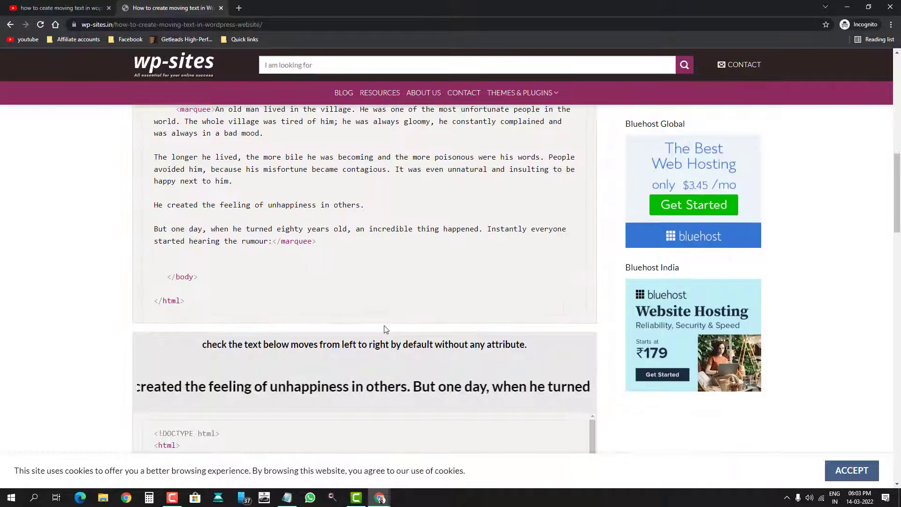
{"action": "scroll", "coordinate": [384, 330], "scroll_direction": "down", "scroll_amount": 3}
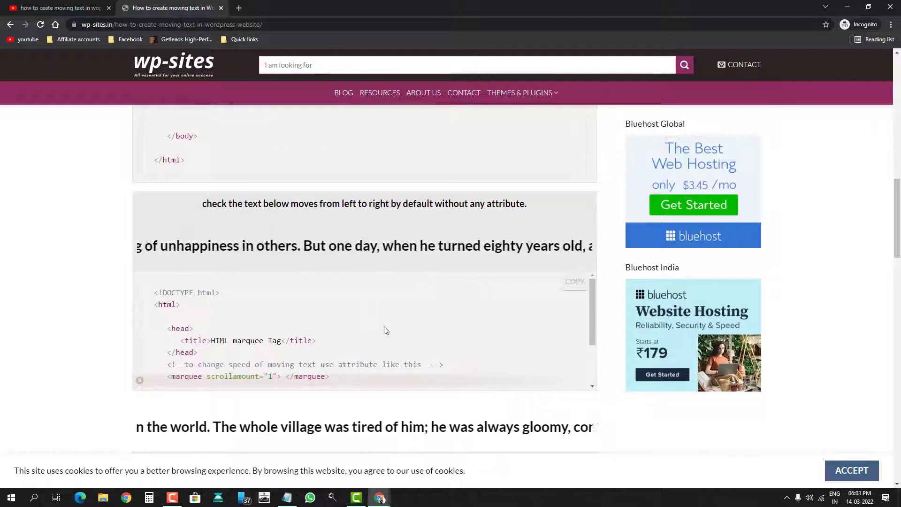
{"action": "scroll", "coordinate": [374, 328], "scroll_direction": "down", "scroll_amount": 2}
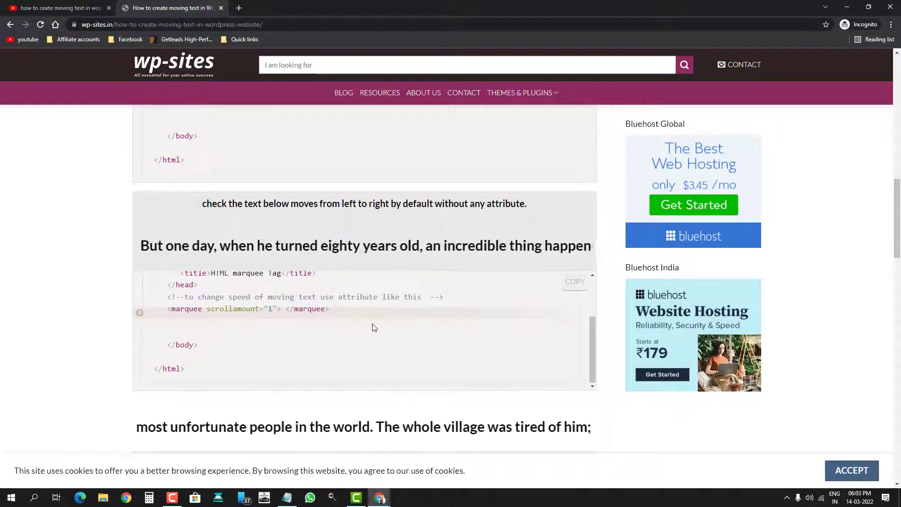
{"action": "scroll", "coordinate": [374, 327], "scroll_direction": "down", "scroll_amount": 1}
{"action": "scroll", "coordinate": [375, 327], "scroll_direction": "down", "scroll_amount": 3}
{"action": "scroll", "coordinate": [374, 327], "scroll_direction": "down", "scroll_amount": 4}
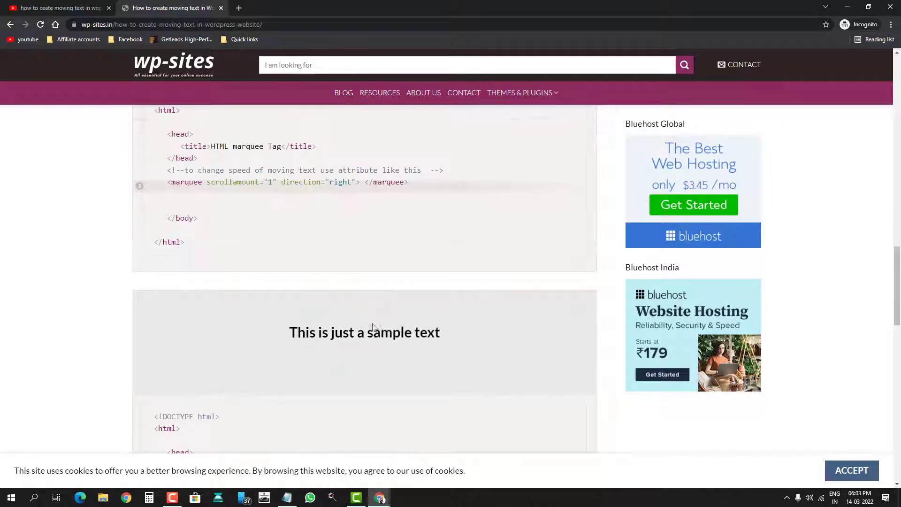
{"action": "scroll", "coordinate": [374, 327], "scroll_direction": "down", "scroll_amount": 2}
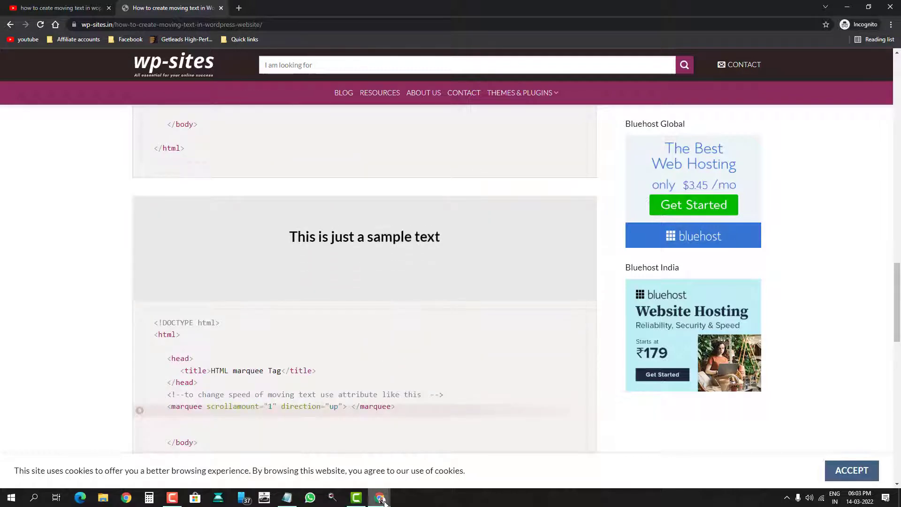
Switch to the Elementor gallery page and replace the empty section under the header with a new single-column section
{"action": "mouse_move", "coordinate": [384, 502]}
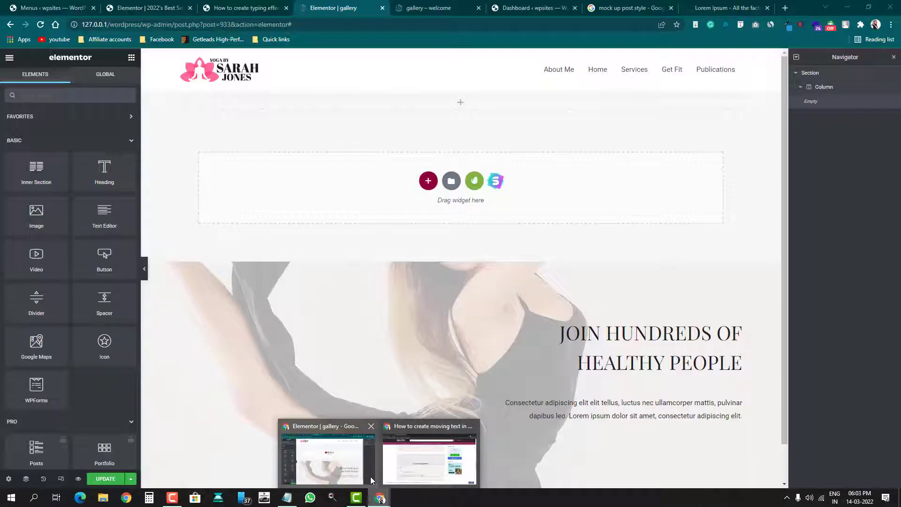
{"action": "left_click", "coordinate": [373, 481]}
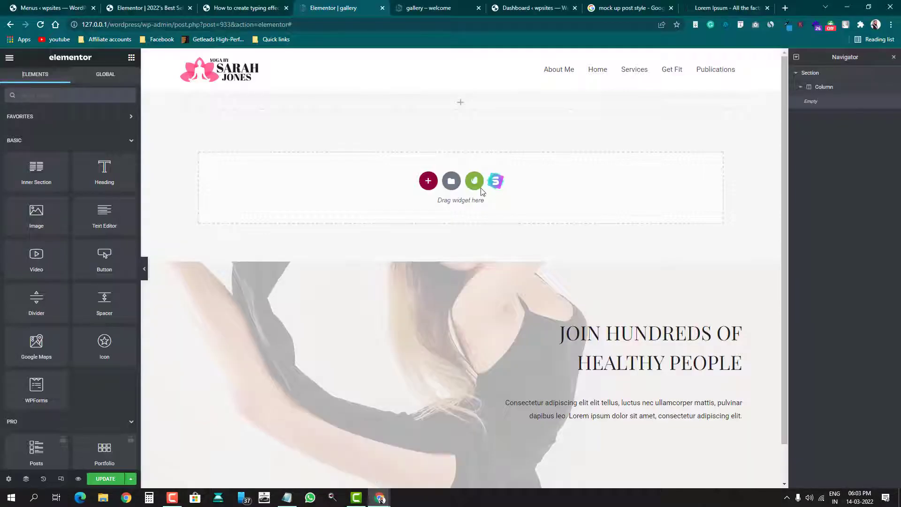
{"action": "left_click", "coordinate": [465, 85]}
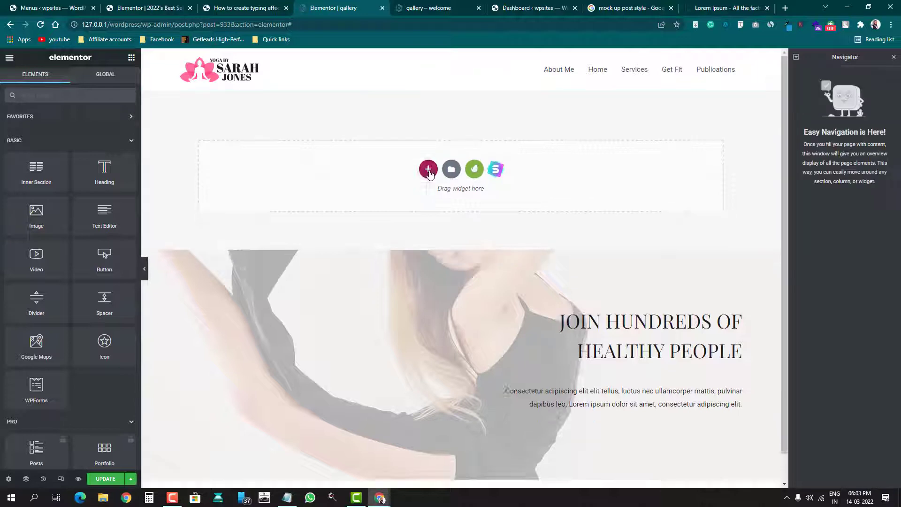
{"action": "left_click", "coordinate": [428, 171]}
{"action": "left_click", "coordinate": [330, 195]}
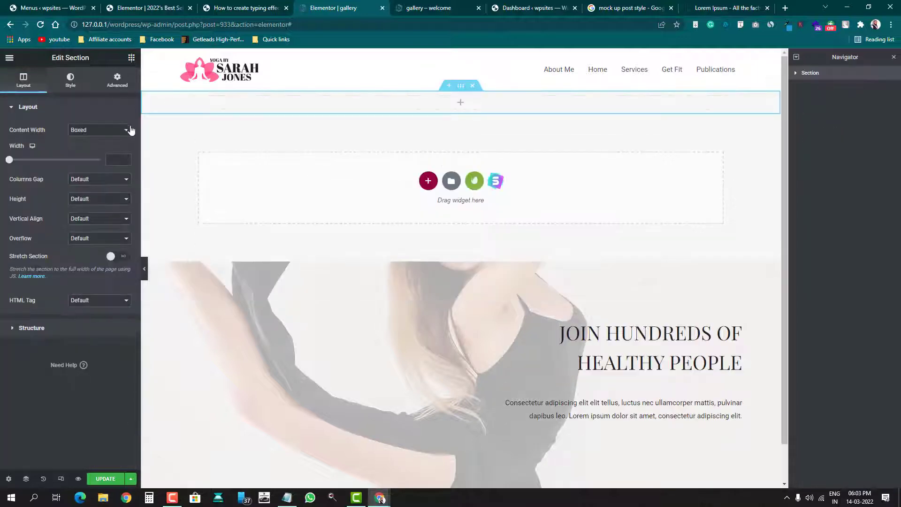
Search the widgets for html and add a Heading widget to the new section
{"action": "left_click", "coordinate": [132, 58]}
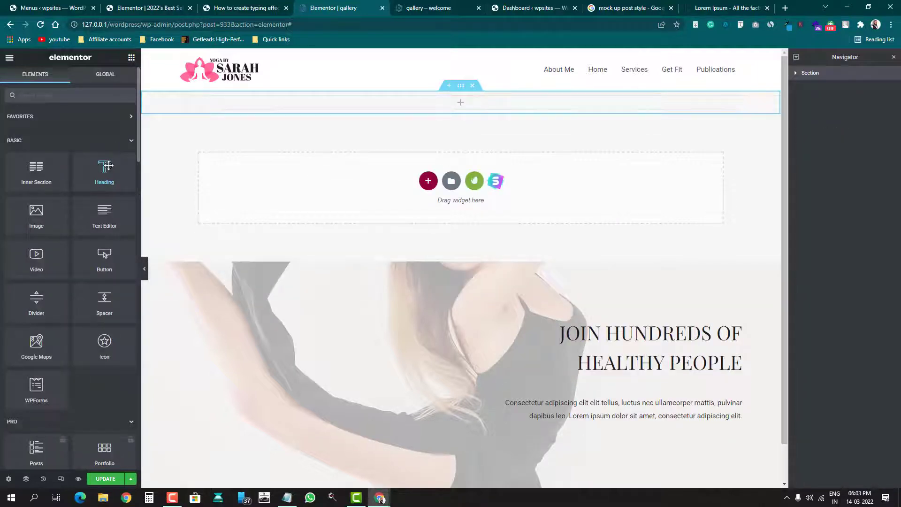
{"action": "left_click_drag", "start_coordinate": [109, 166], "coordinate": [461, 89]}
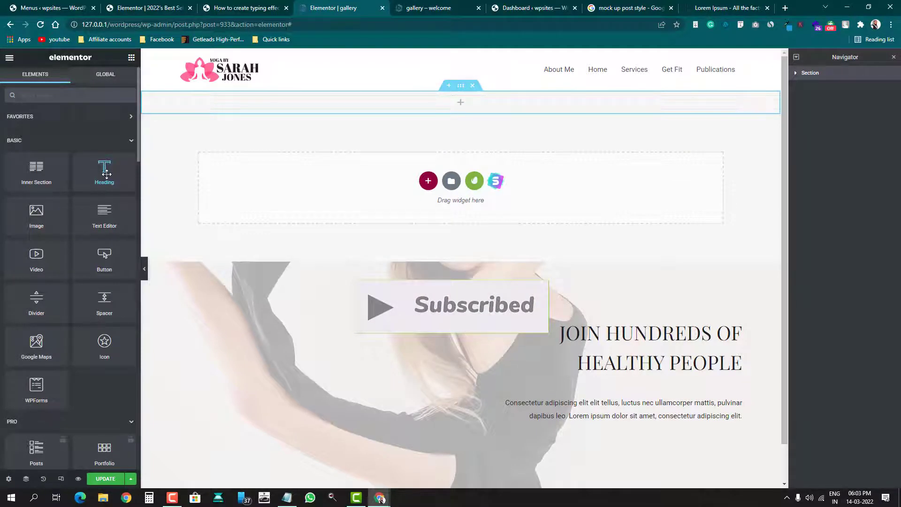
{"action": "left_click", "coordinate": [94, 96]}
{"action": "type", "text": "html"}
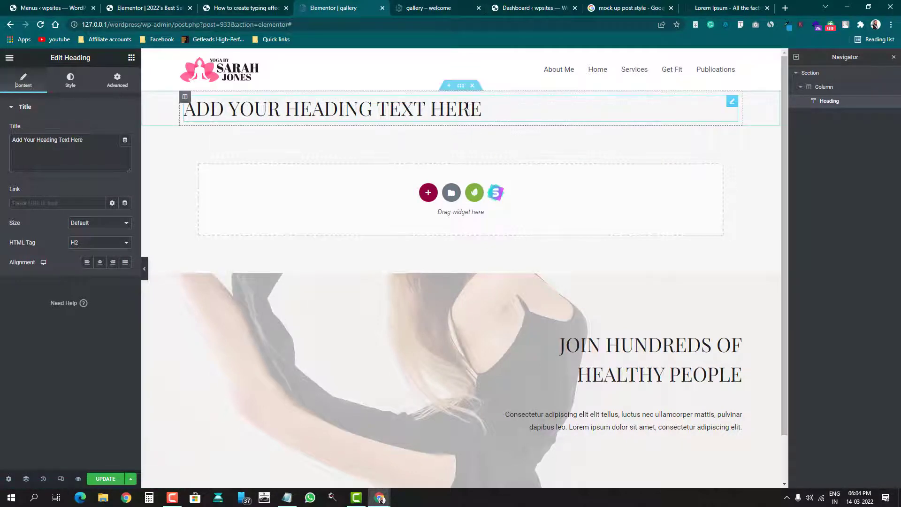
View the heading's style settings and add a Text Editor widget in a new section below the heading
{"action": "left_click", "coordinate": [73, 91]}
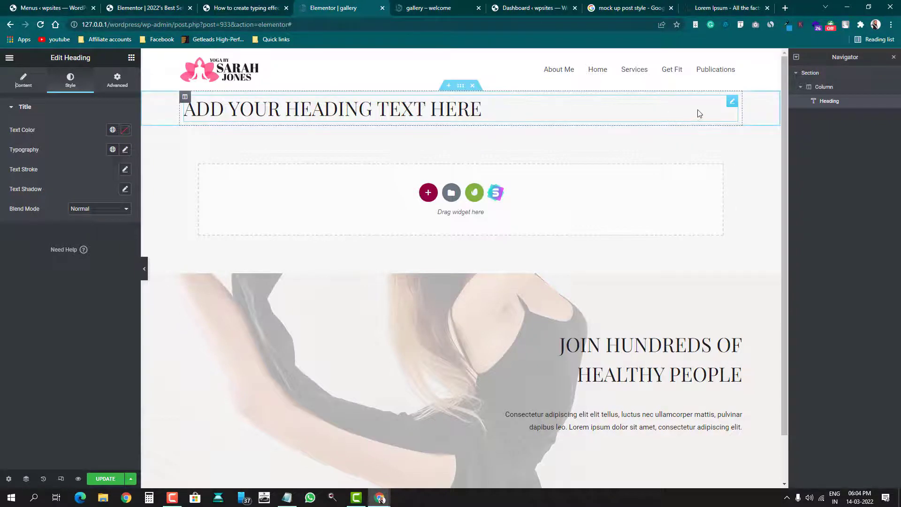
{"action": "left_click", "coordinate": [132, 57]}
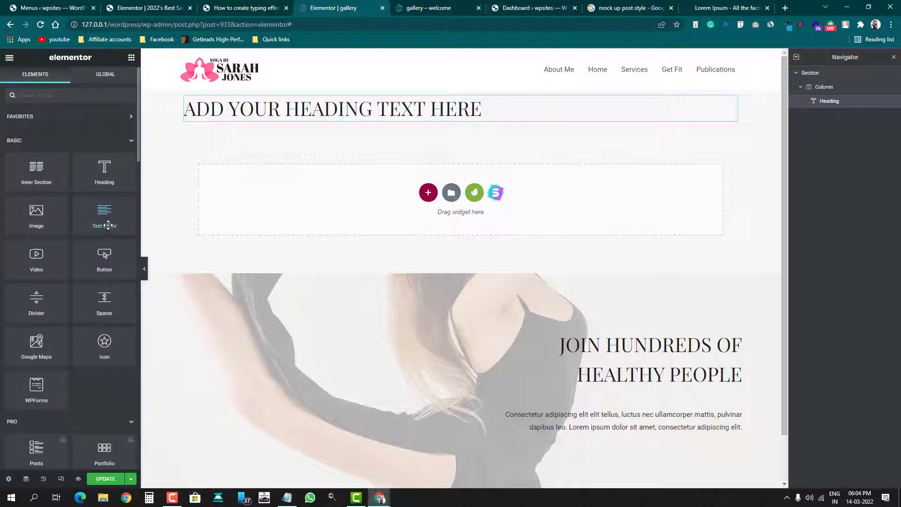
{"action": "left_click_drag", "start_coordinate": [108, 225], "coordinate": [318, 177]}
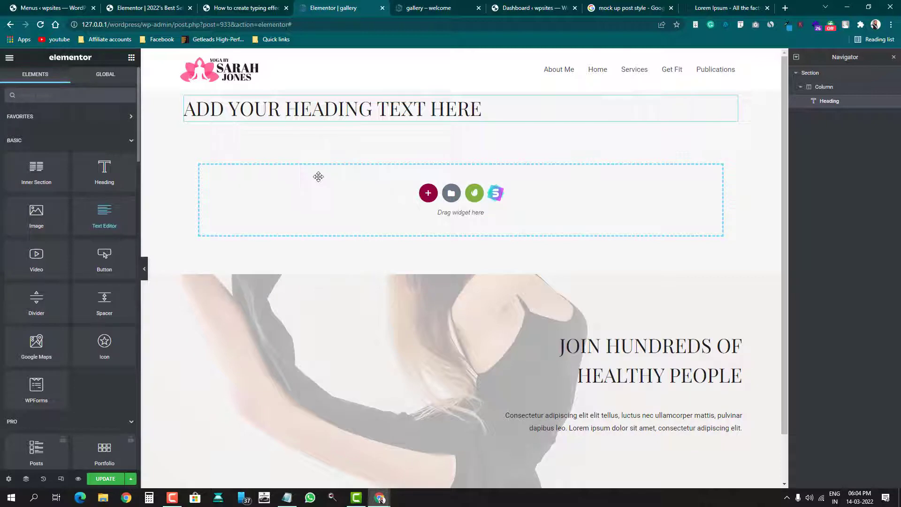
Switch to the wp-sites article and copy its first HTML marquee code block, the one with the old man story
{"action": "mouse_move", "coordinate": [380, 498]}
{"action": "left_click", "coordinate": [432, 459]}
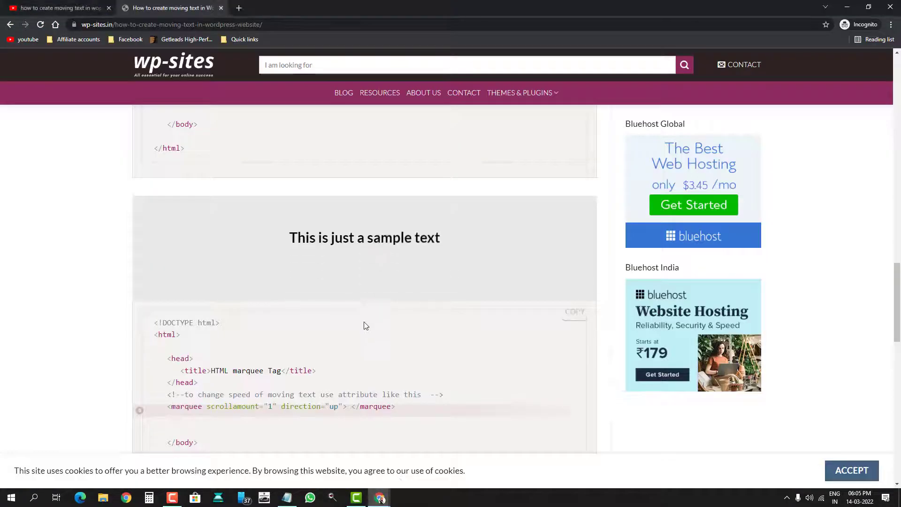
{"action": "scroll", "coordinate": [371, 315], "scroll_direction": "down", "scroll_amount": 3}
{"action": "scroll", "coordinate": [543, 323], "scroll_direction": "up", "scroll_amount": 3}
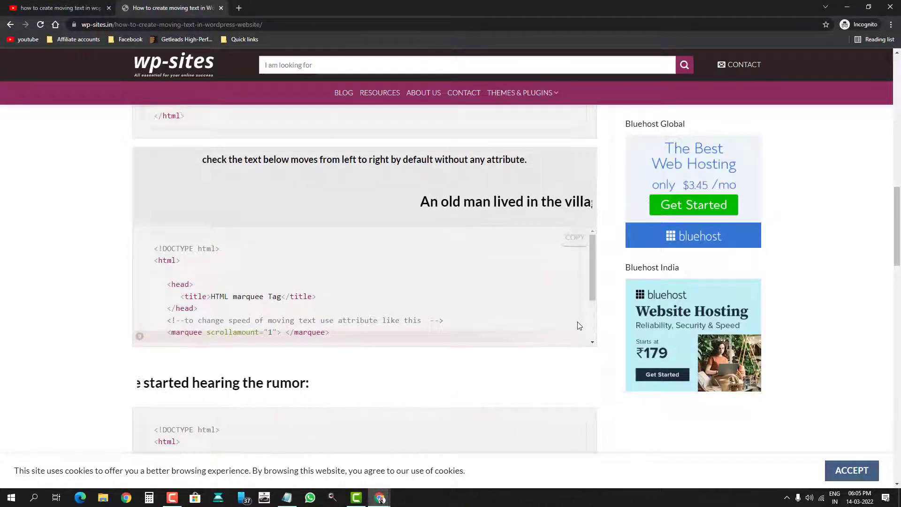
{"action": "scroll", "coordinate": [605, 328], "scroll_direction": "up", "scroll_amount": 4}
{"action": "scroll", "coordinate": [605, 328], "scroll_direction": "up", "scroll_amount": 6}
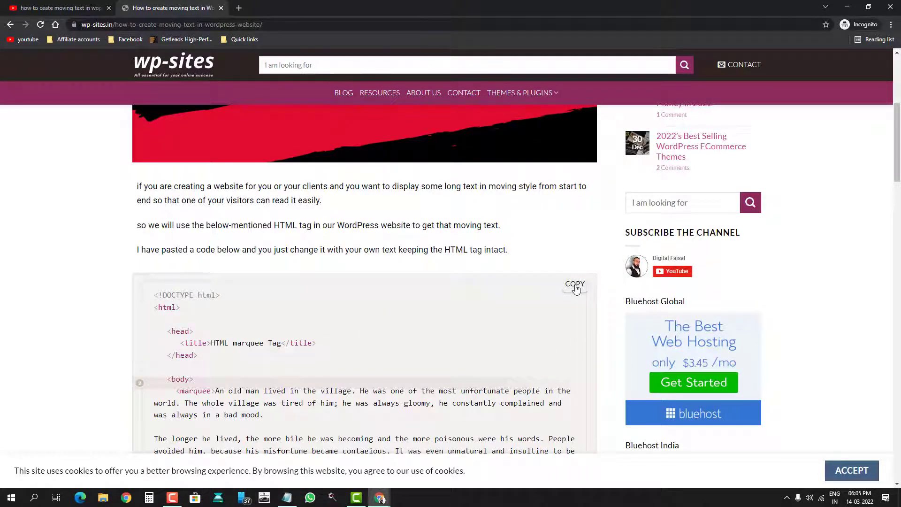
{"action": "left_click", "coordinate": [577, 287]}
Return to Elementor and replace the Text Editor widget's placeholder text with the copied marquee code in its plain-text mode
{"action": "mouse_move", "coordinate": [380, 497]}
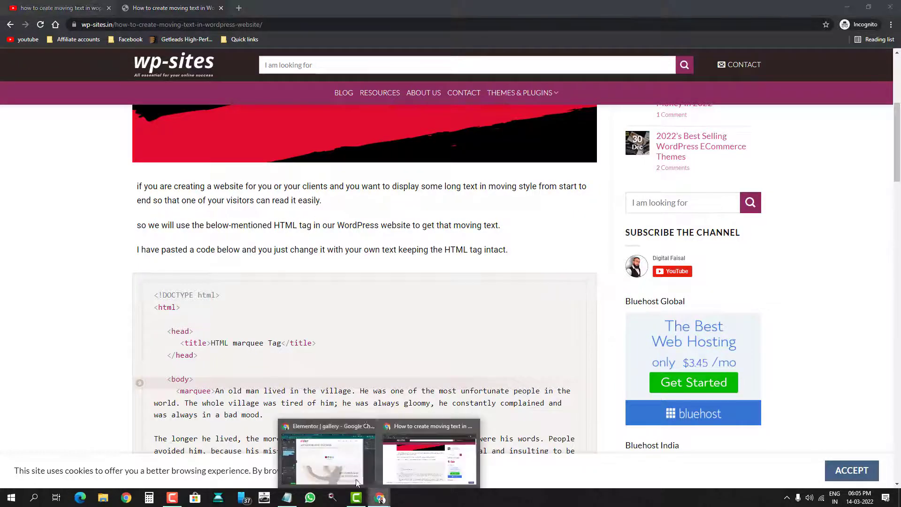
{"action": "left_click", "coordinate": [340, 453]}
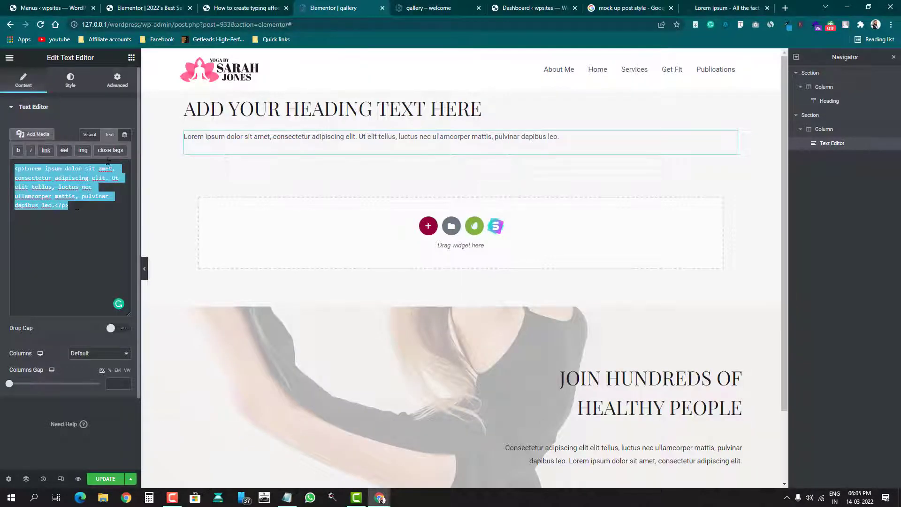
{"action": "left_click", "coordinate": [89, 135]}
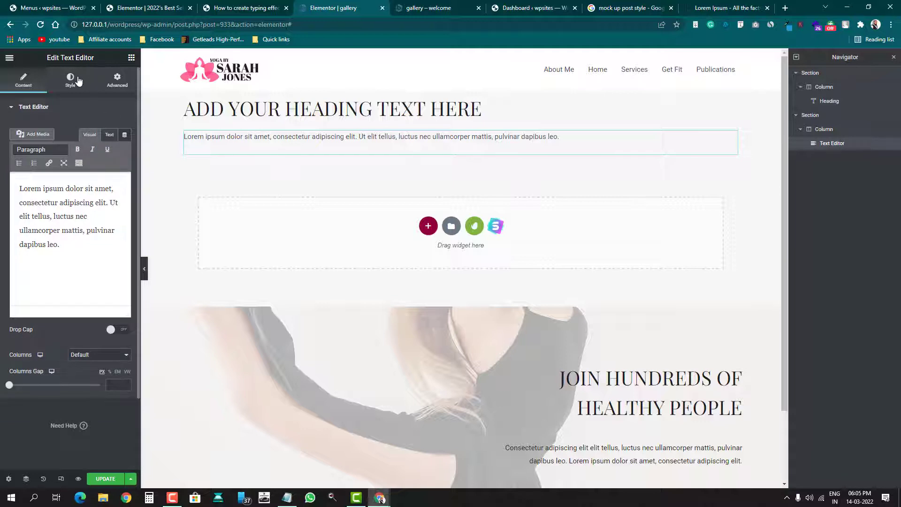
{"action": "left_click", "coordinate": [109, 135]}
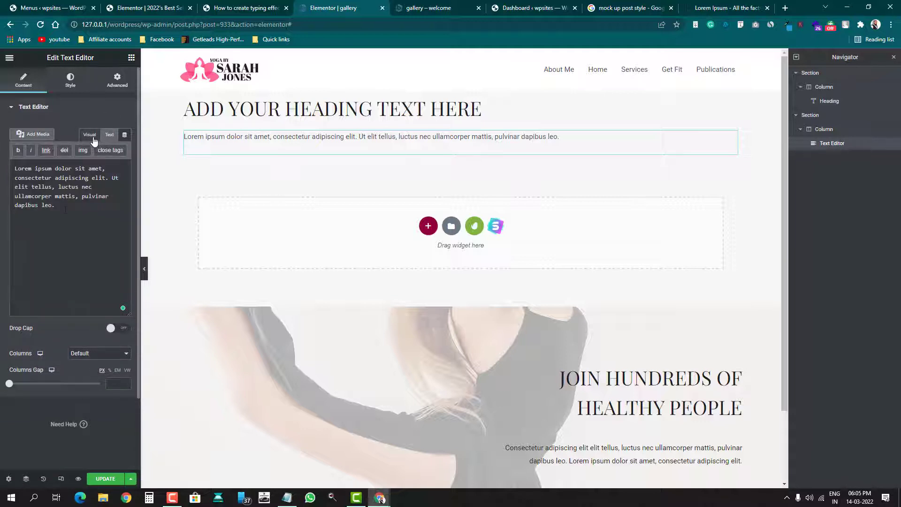
{"action": "left_click_drag", "start_coordinate": [56, 207], "coordinate": [14, 167]}
{"action": "right_click", "coordinate": [23, 167]}
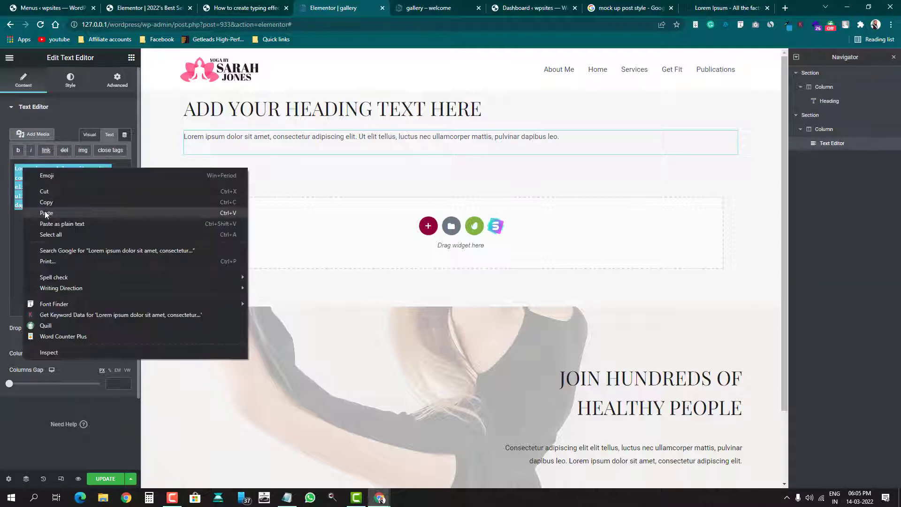
{"action": "left_click", "coordinate": [46, 214]}
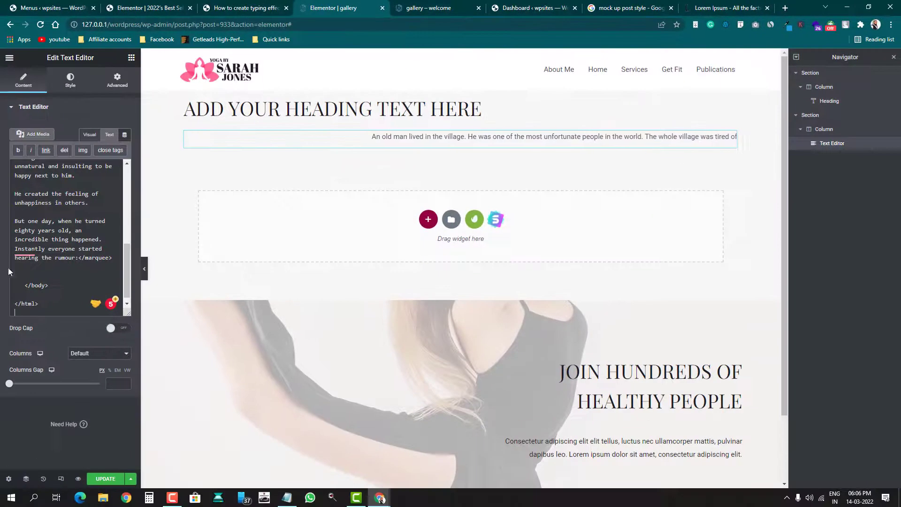
{"action": "scroll", "coordinate": [44, 273], "scroll_direction": "up", "scroll_amount": 5}
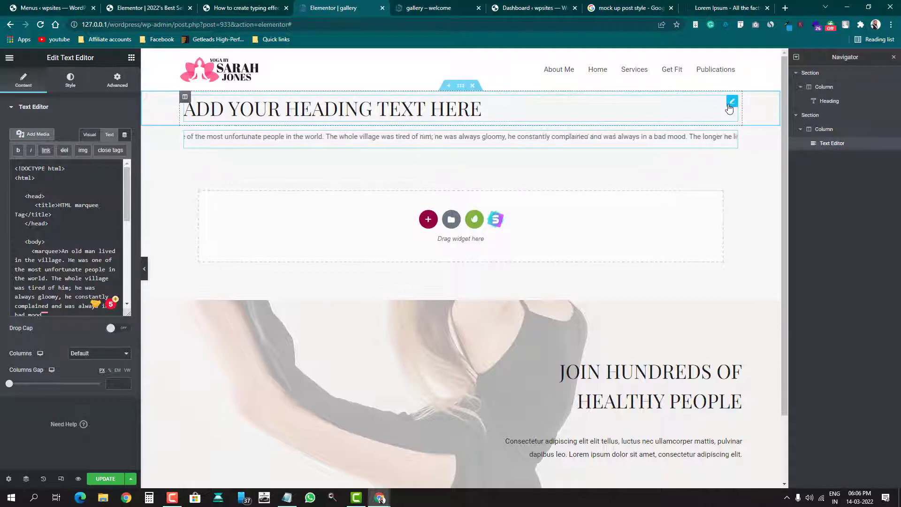
Replace the Heading widget's placeholder title with the copied HTML marquee code
{"action": "left_click", "coordinate": [447, 96]}
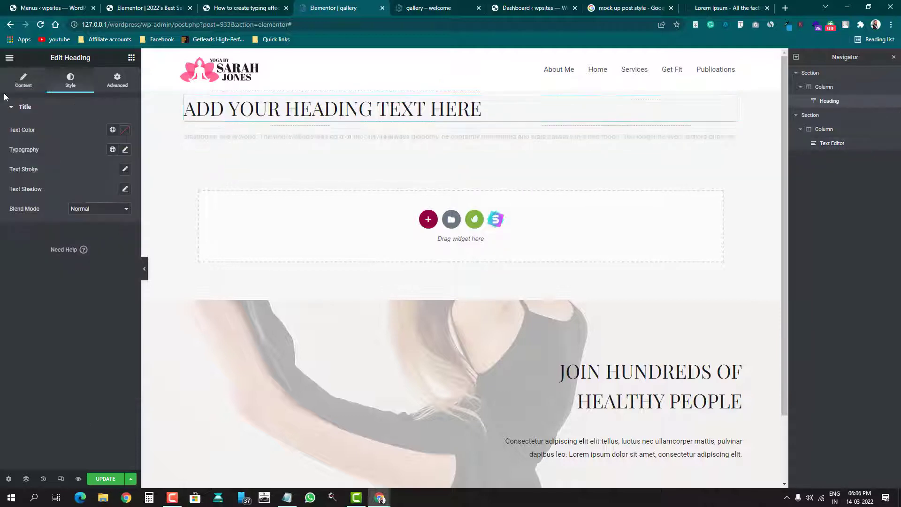
{"action": "left_click", "coordinate": [24, 80]}
{"action": "left_click_drag", "start_coordinate": [85, 140], "coordinate": [6, 139]}
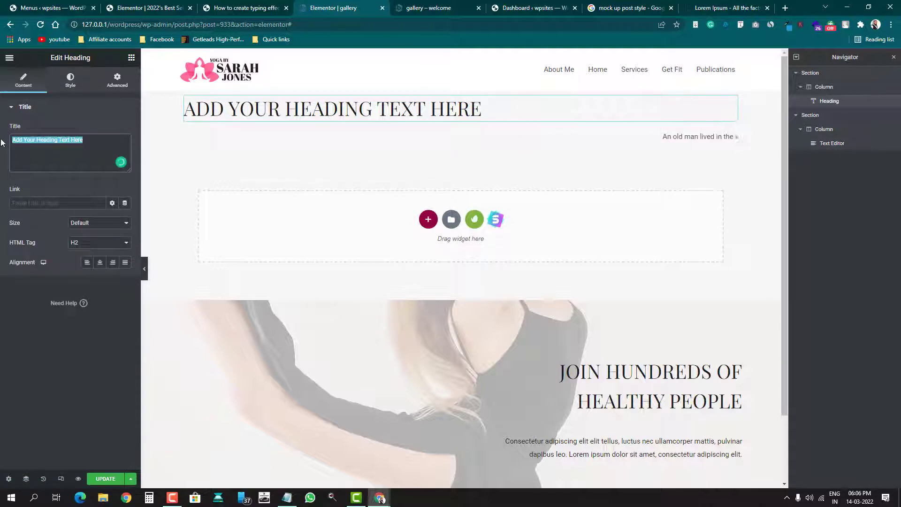
{"action": "key", "text": "BackSpace"}
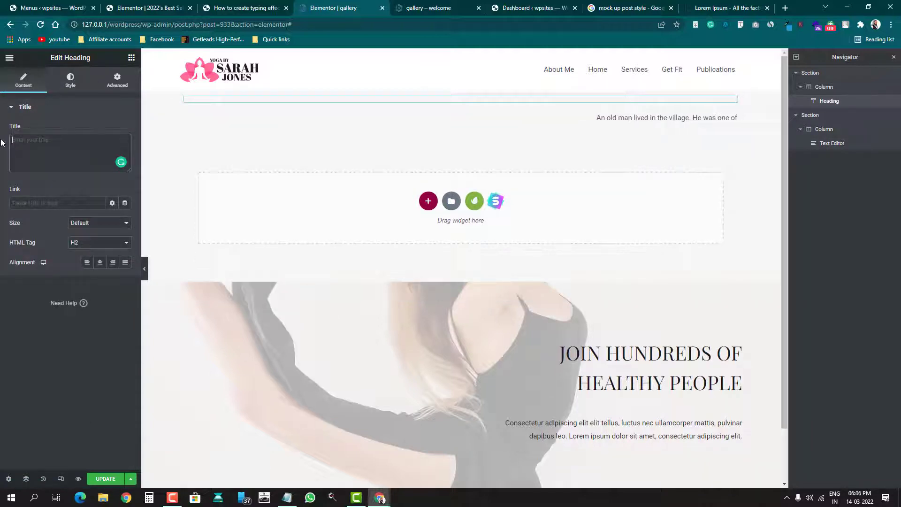
{"action": "key", "text": "ctrl+v"}
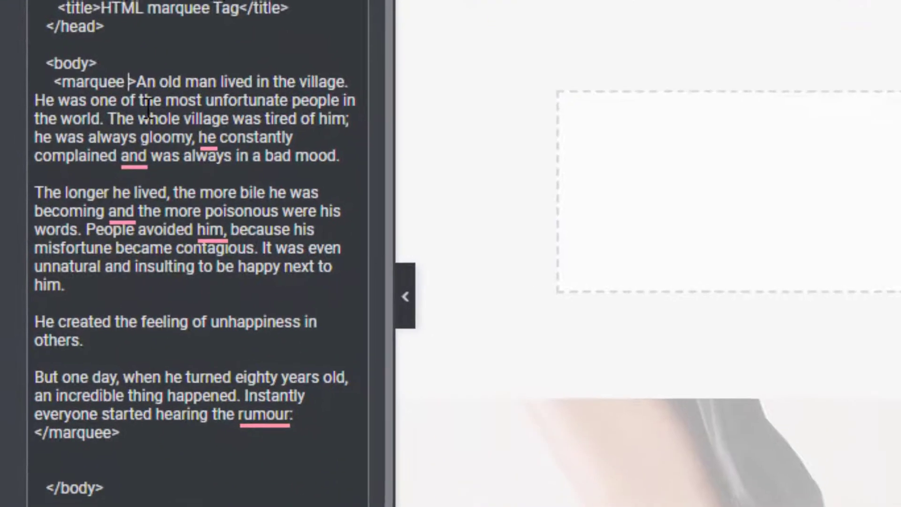
Add the attribute scrollamount="10" to the marquee tag in the heading's title code
{"action": "type", "text": "scrollamount="}
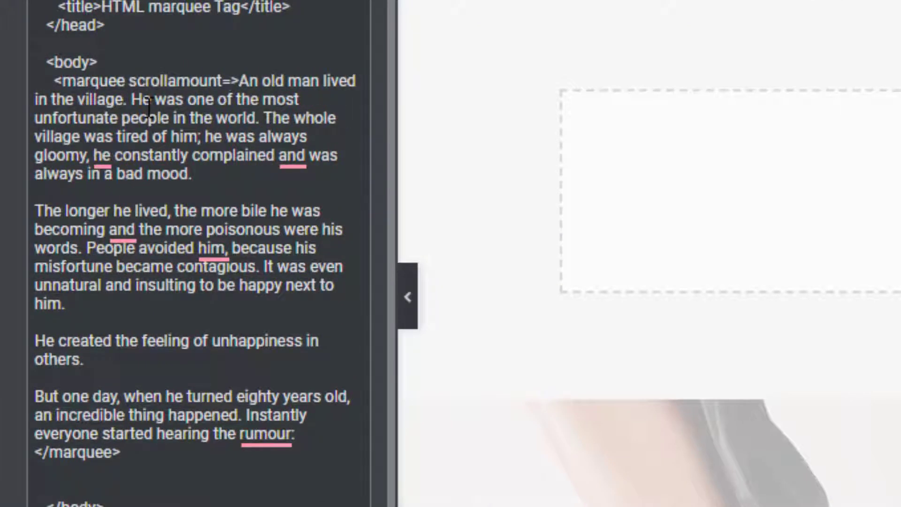
{"action": "type", "text": "\""}
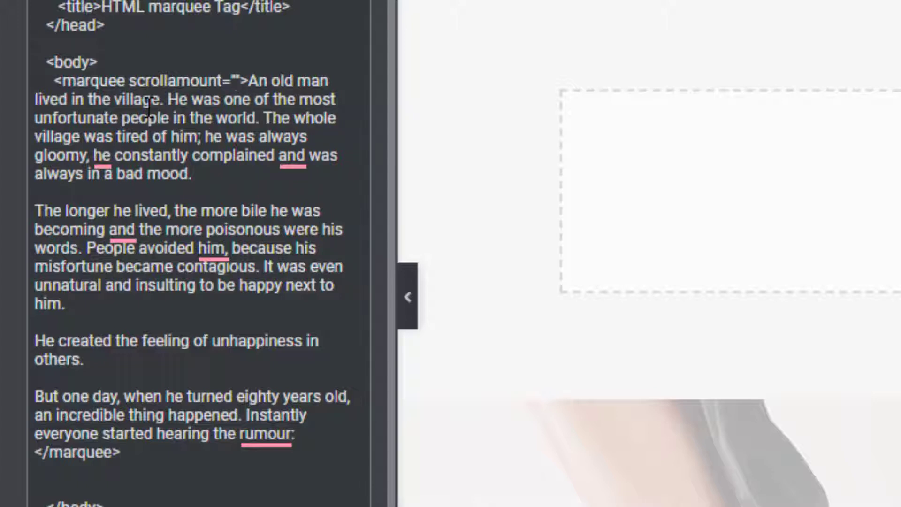
{"action": "type", "text": "1"}
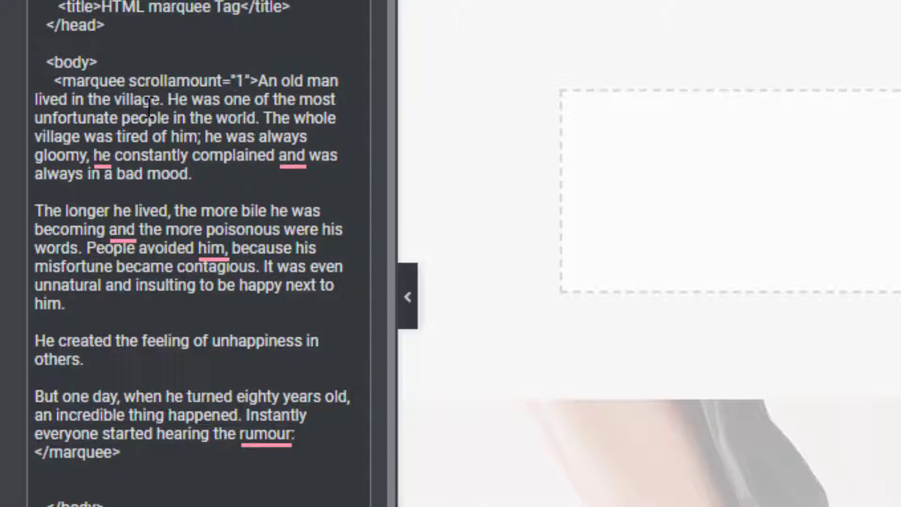
{"action": "type", "text": "0"}
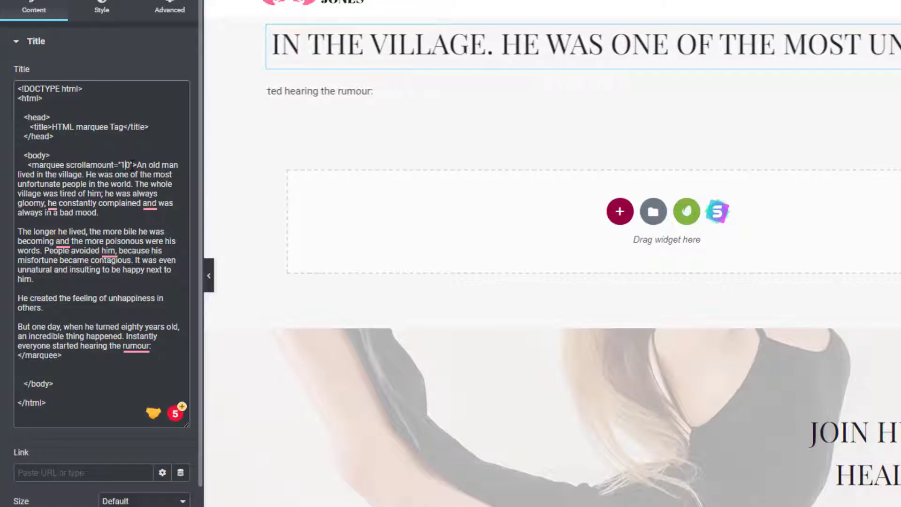
Try the heading marquee's scrollamount at 20 and 100, and set it back to 10
{"action": "key", "text": "BackSpace"}
{"action": "type", "text": "2"}
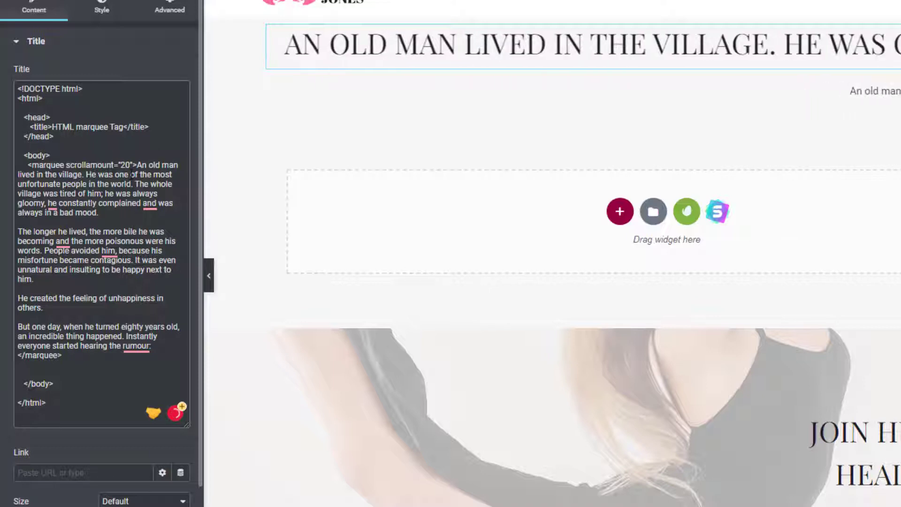
{"action": "key", "text": "BackSpace"}
{"action": "type", "text": "10"}
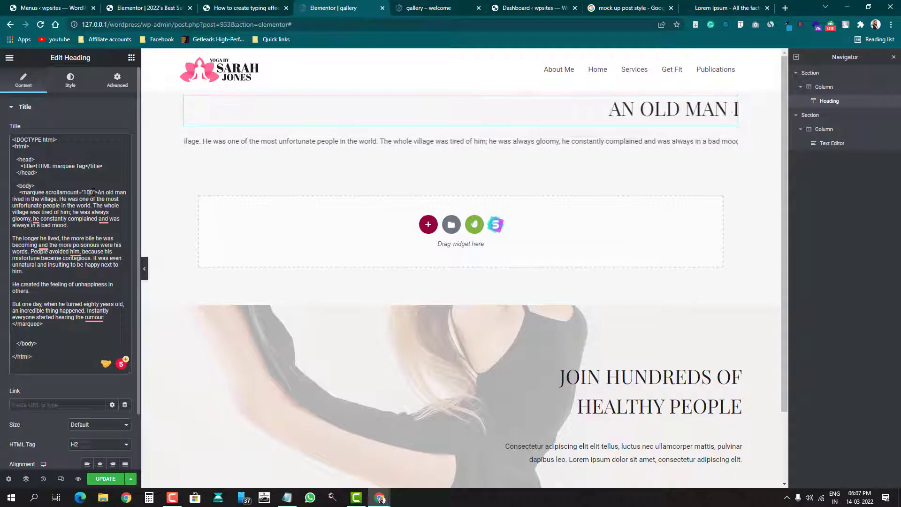
{"action": "key", "text": "Delete"}
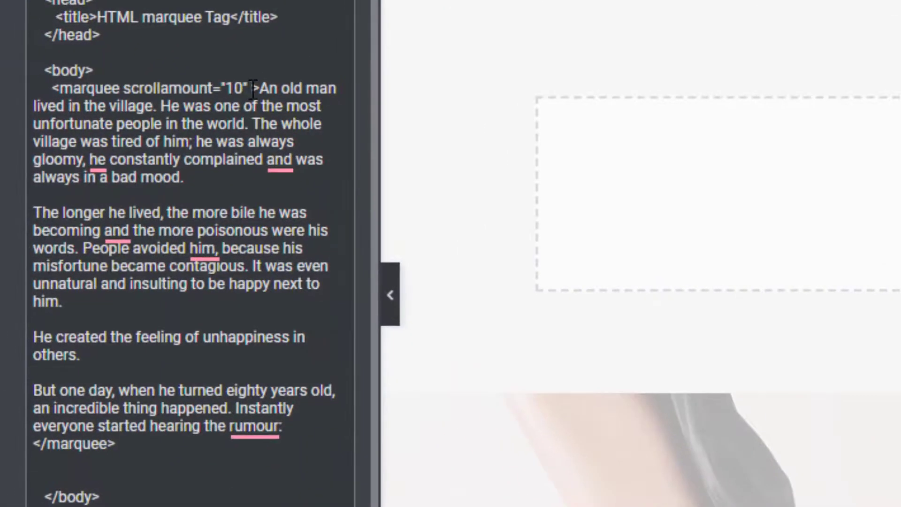
Add the attribute direction="left" after the scrollamount in the heading's marquee tag
{"action": "type", "text": "direction"}
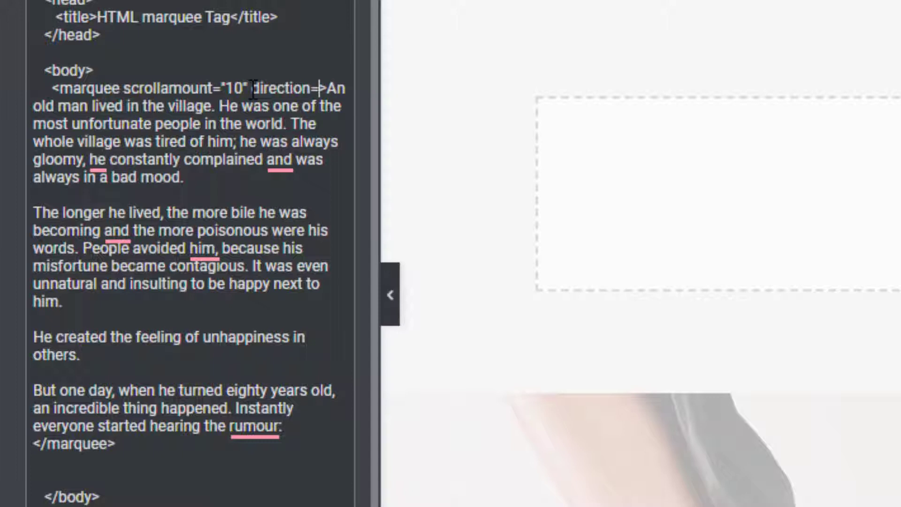
{"action": "type", "text": "=\""}
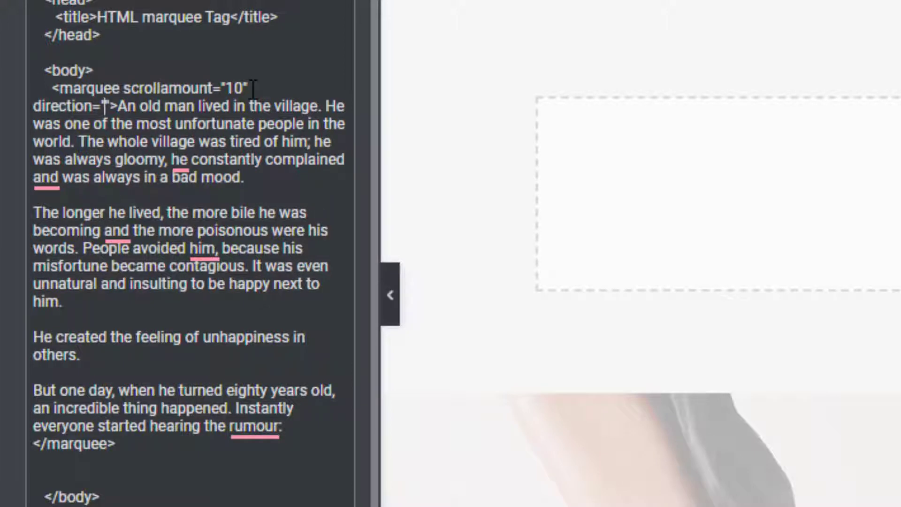
{"action": "type", "text": "left"}
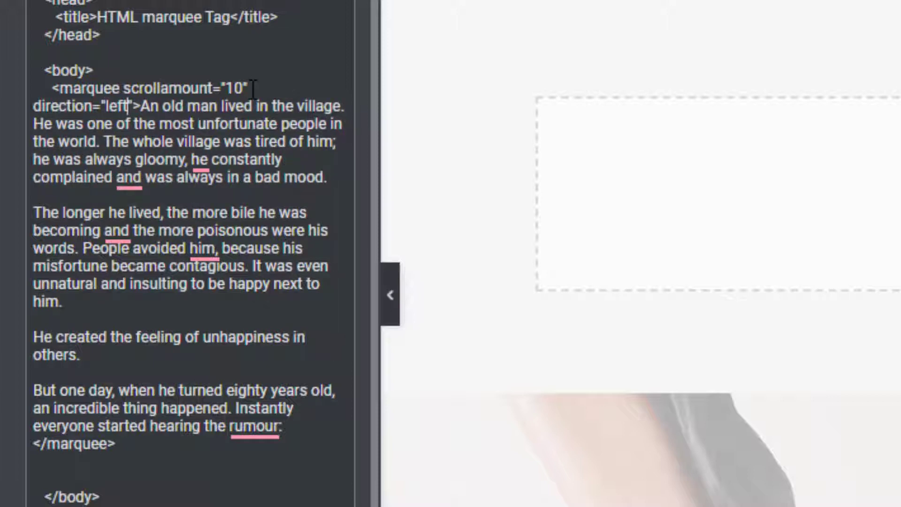
Change the direction value in the heading's marquee tag to right
{"action": "key", "text": "BackSpace"}
{"action": "key", "text": "BackSpace"}
{"action": "key", "text": "BackSpace"}
{"action": "key", "text": "BackSpace"}
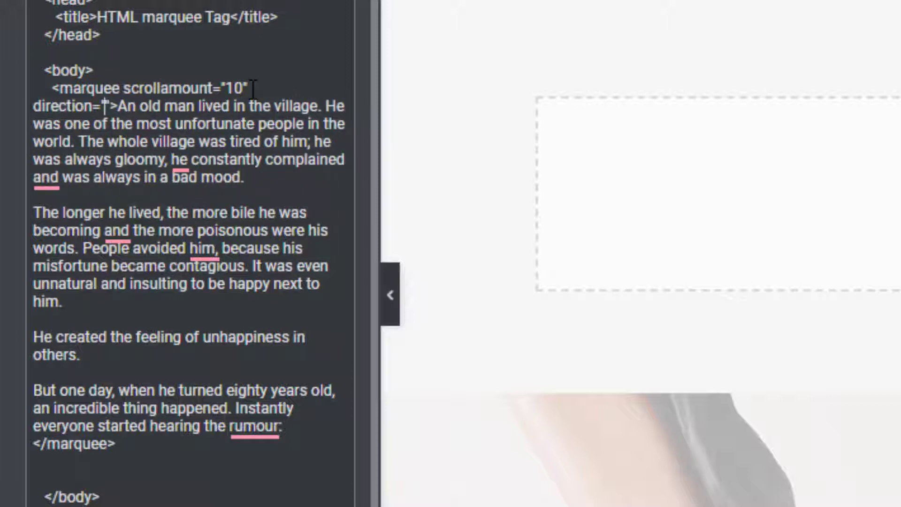
{"action": "type", "text": "right"}
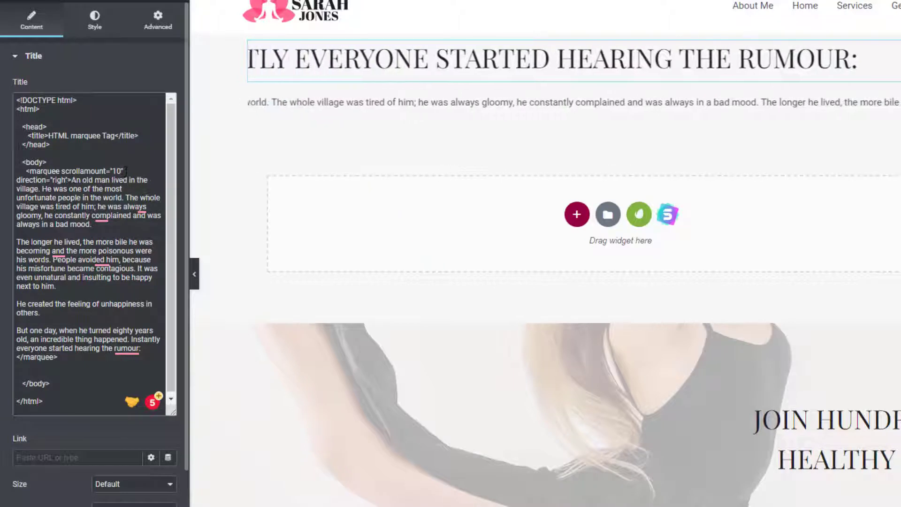
Set the heading marquee's direction to up so the text scrolls upwards
{"action": "key", "text": "BackSpace"}
{"action": "key", "text": "BackSpace"}
{"action": "key", "text": "BackSpace"}
{"action": "key", "text": "BackSpace"}
{"action": "key", "text": "BackSpace"}
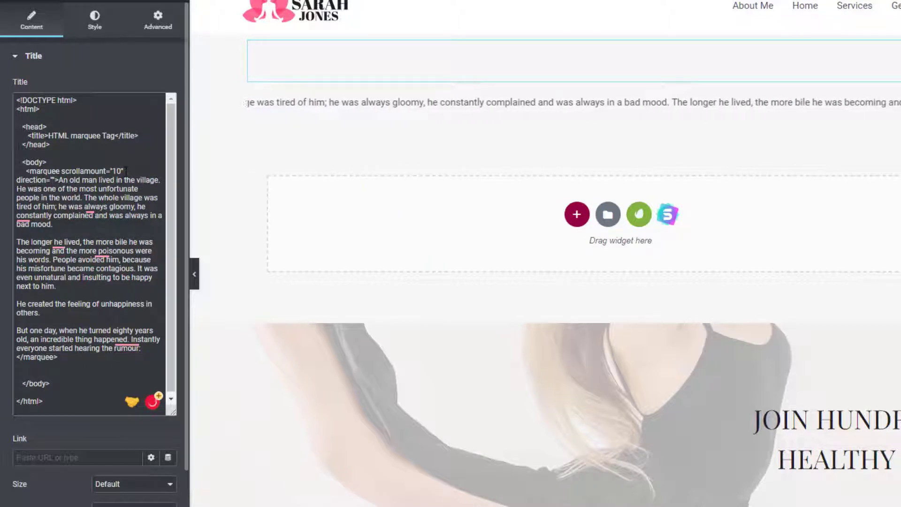
{"action": "type", "text": "up"}
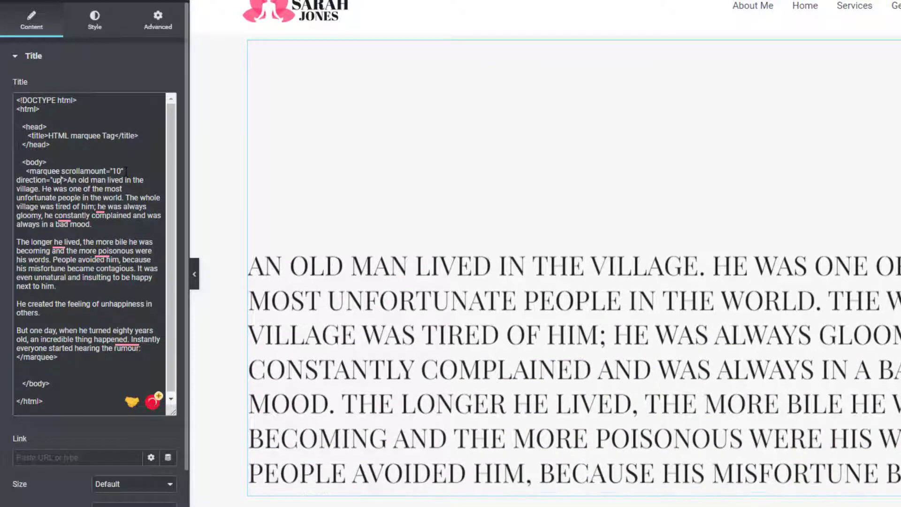
Switch the heading marquee's direction to down and check the scrolling text on the page
{"action": "key", "text": "BackSpace"}
{"action": "key", "text": "BackSpace"}
{"action": "type", "text": "do"}
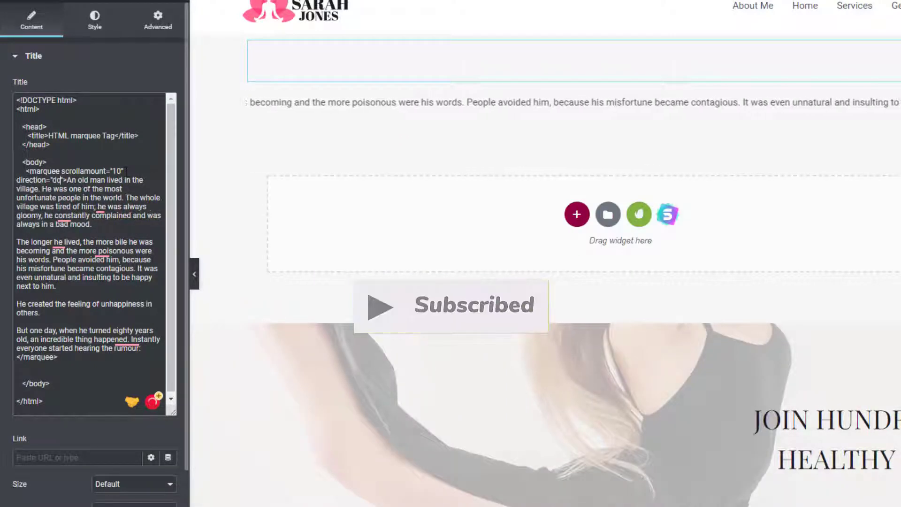
{"action": "type", "text": "wn"}
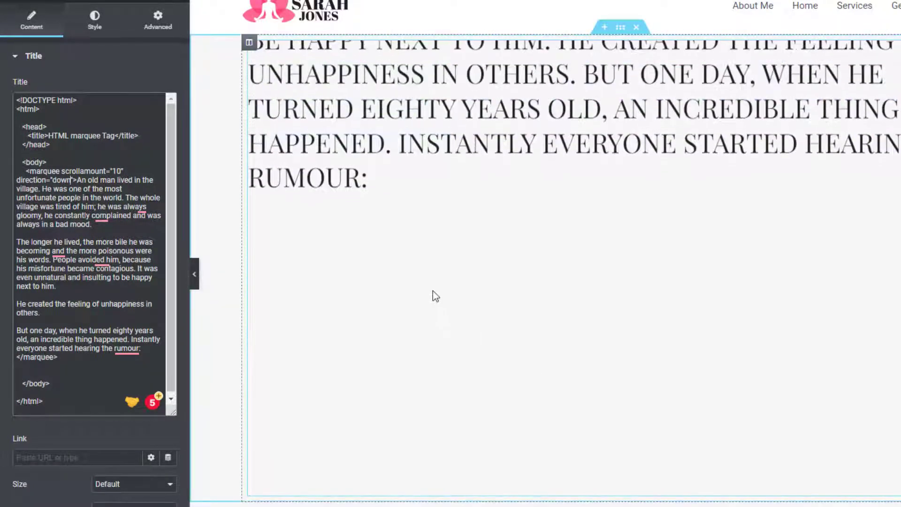
{"action": "scroll", "coordinate": [433, 291], "scroll_direction": "down", "scroll_amount": 3}
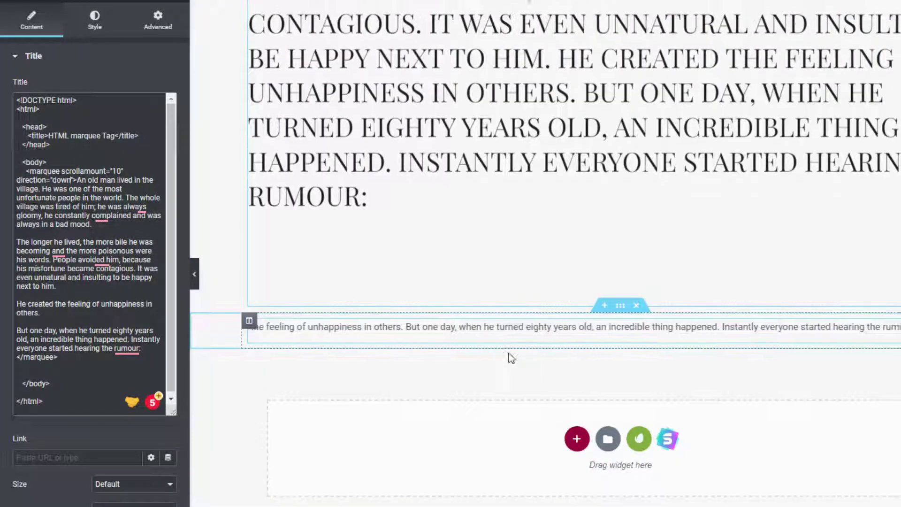
{"action": "scroll", "coordinate": [509, 356], "scroll_direction": "up", "scroll_amount": 3}
Clear the direction value in the heading's marquee tag, leaving direction=""
{"action": "left_click", "coordinate": [71, 180]}
{"action": "key", "text": "BackSpace"}
{"action": "key", "text": "BackSpace"}
{"action": "key", "text": "BackSpace"}
{"action": "key", "text": "BackSpace"}
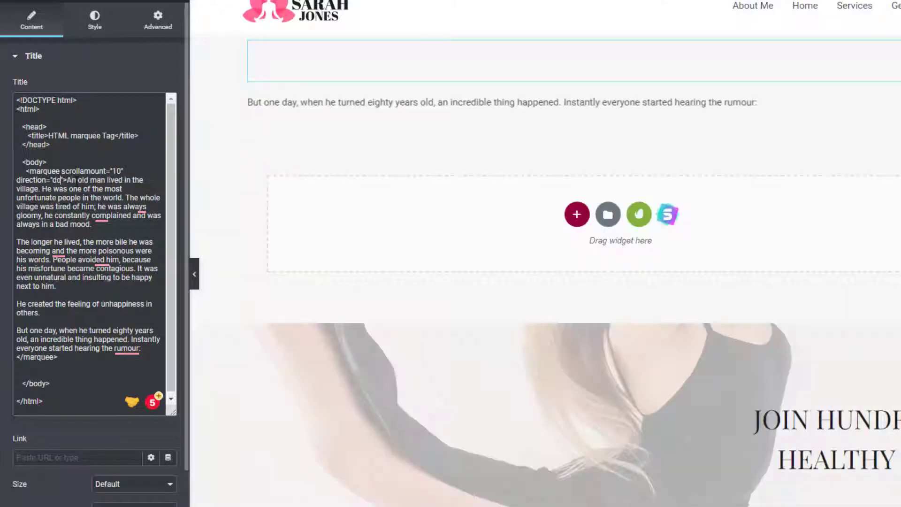
Style the heading with the global text color Saved Color #4 and a font weight of 600
{"action": "left_click", "coordinate": [103, 32]}
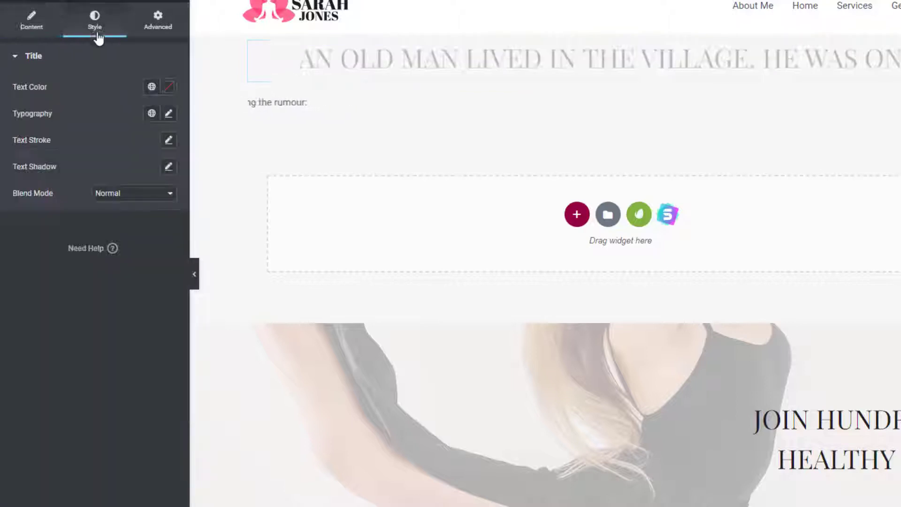
{"action": "left_click", "coordinate": [150, 87]}
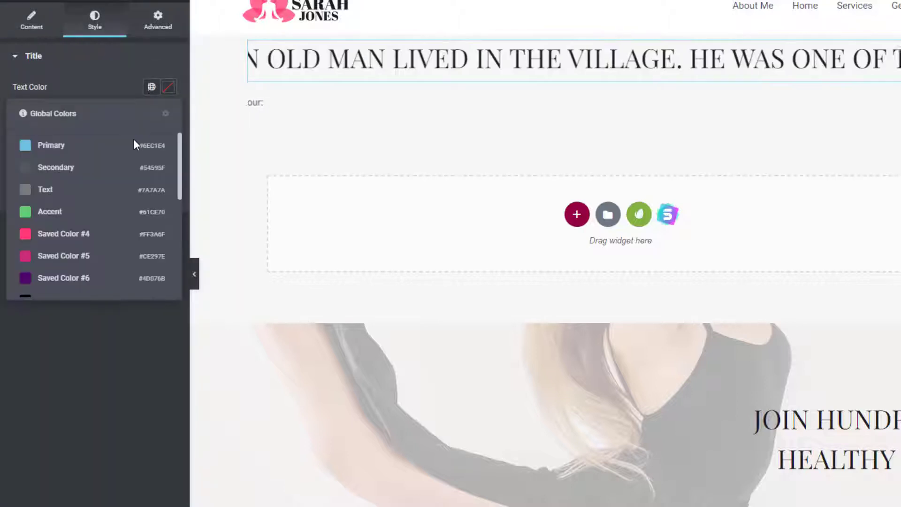
{"action": "left_click", "coordinate": [80, 238]}
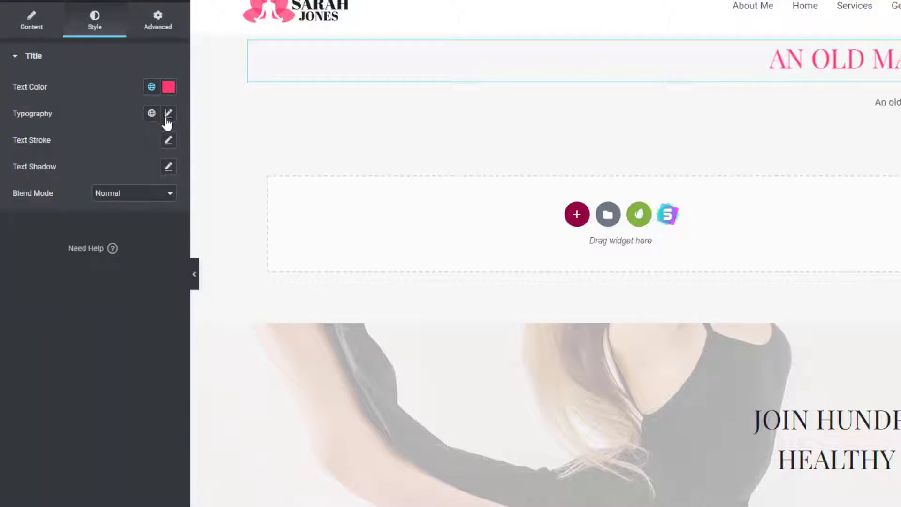
{"action": "left_click", "coordinate": [168, 113]}
{"action": "left_click", "coordinate": [136, 240]}
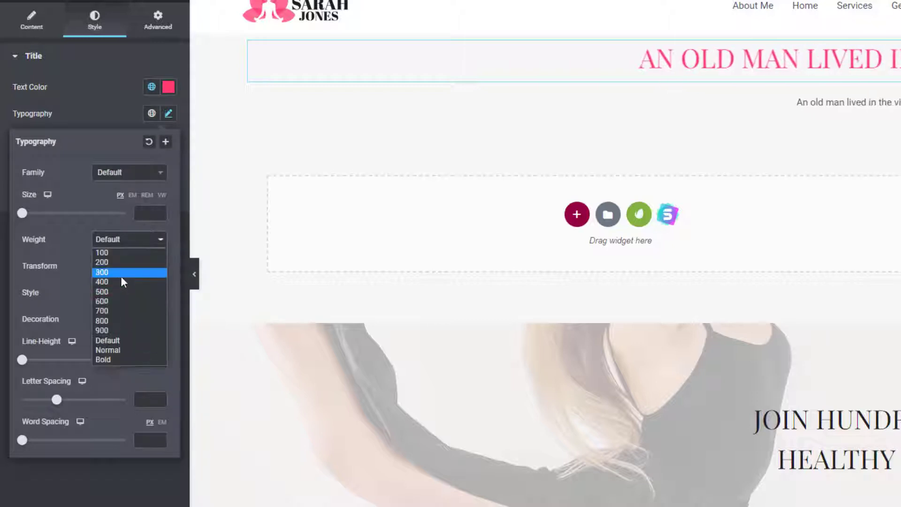
{"action": "left_click", "coordinate": [117, 301]}
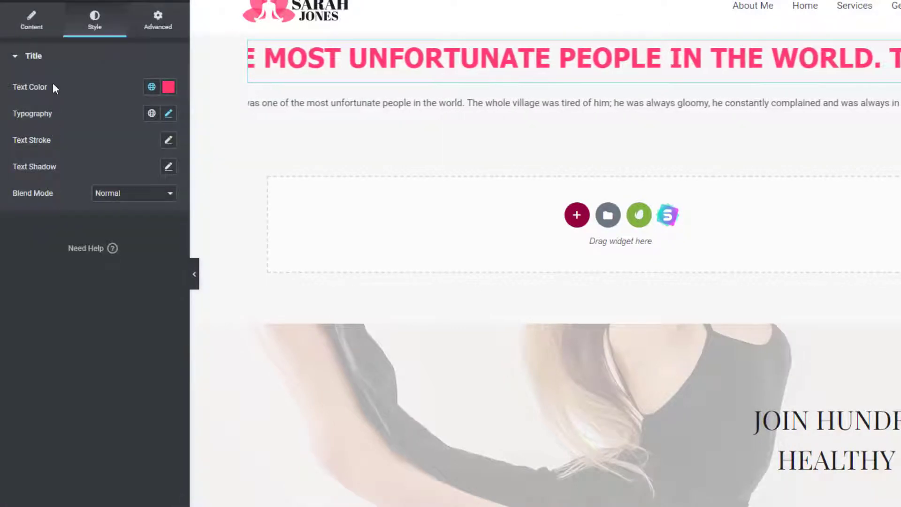
Copy the heading's marquee code into an HTML widget in a new single-column section below the Text Editor
{"action": "left_click", "coordinate": [33, 24]}
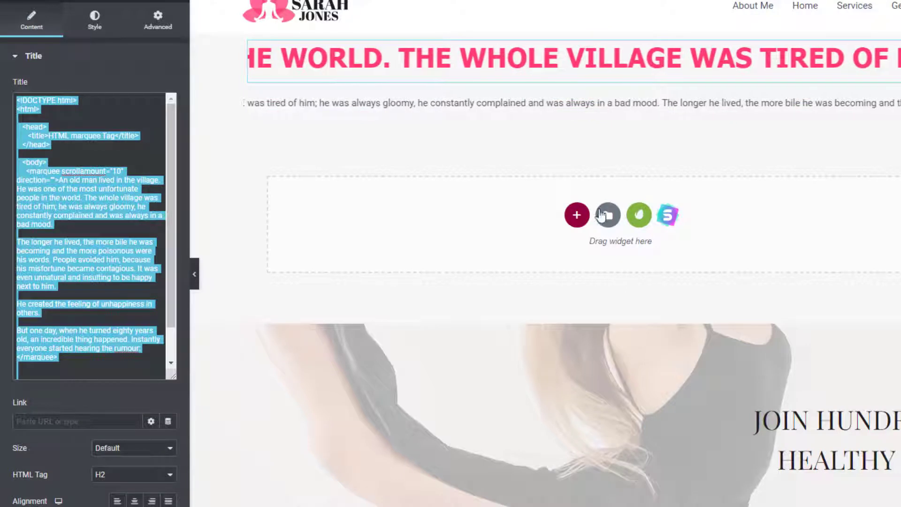
{"action": "left_click", "coordinate": [578, 215]}
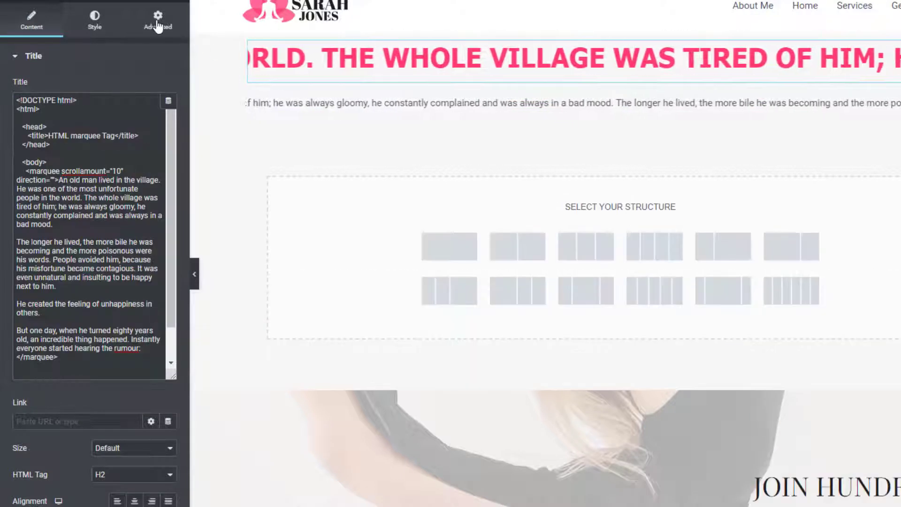
{"action": "left_click", "coordinate": [461, 258]}
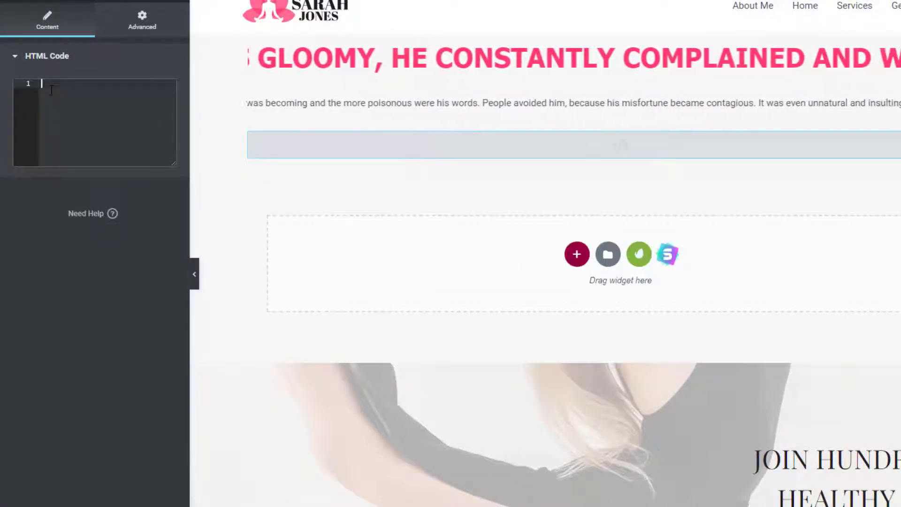
{"action": "key", "text": "ctrl+v"}
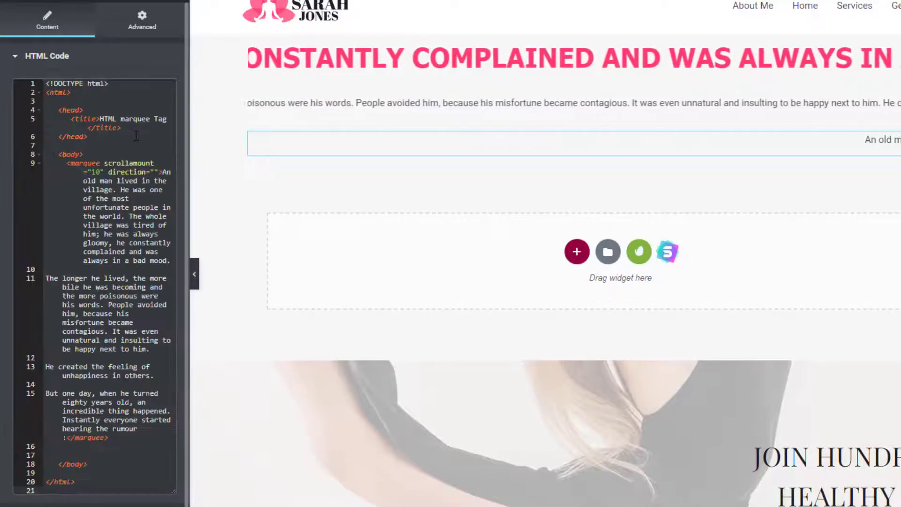